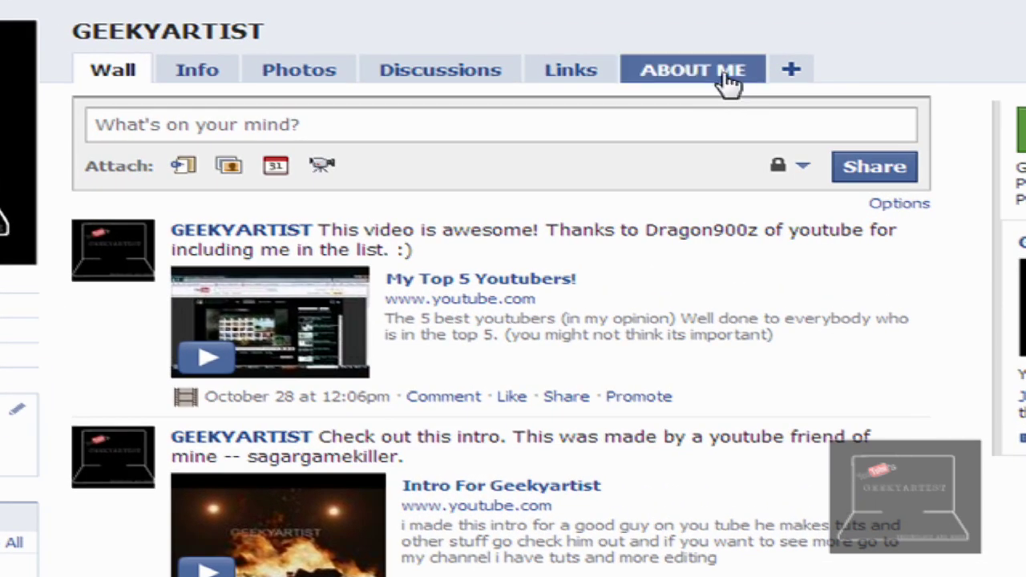
View the page's ABOUT ME tab and look over the tabs available to add
click(726, 78)
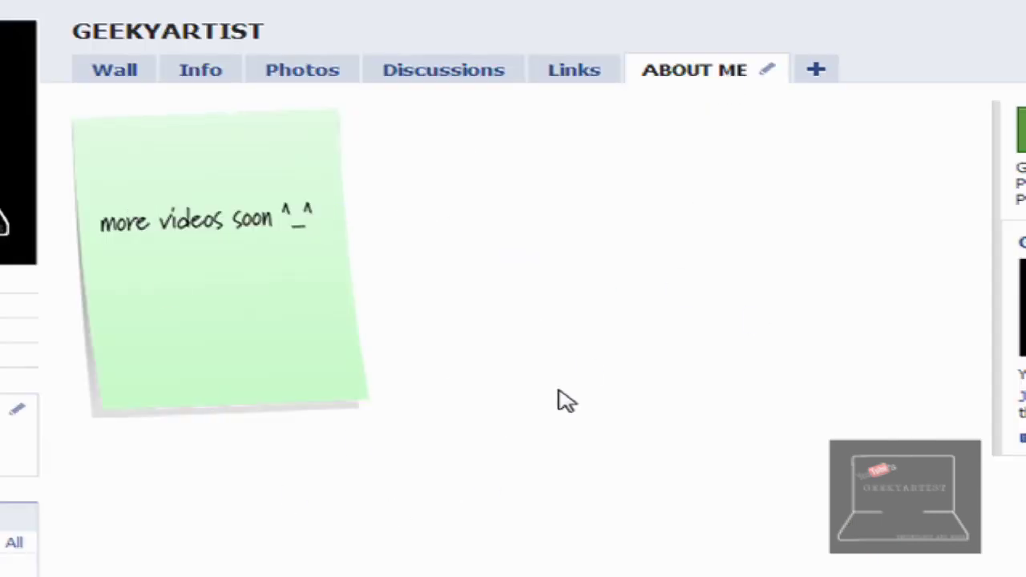
click(811, 79)
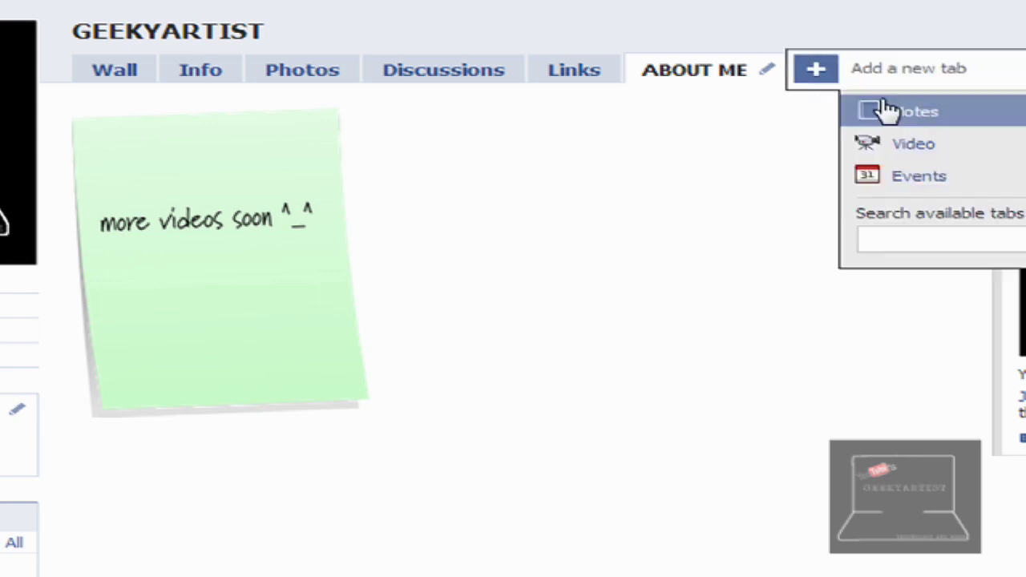
click(721, 236)
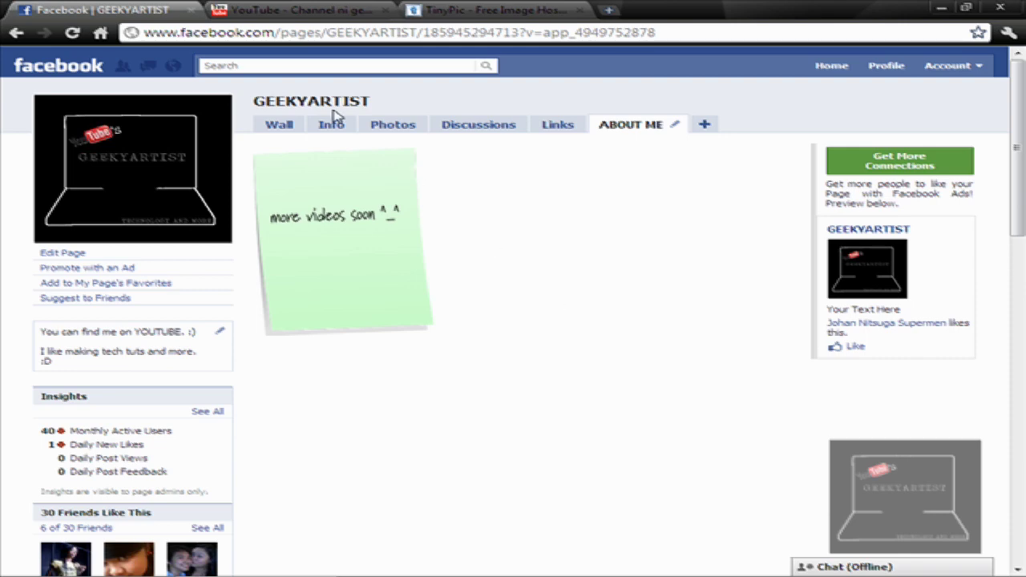
Search Facebook for "fbml" and open the Static FBML application
click(375, 65)
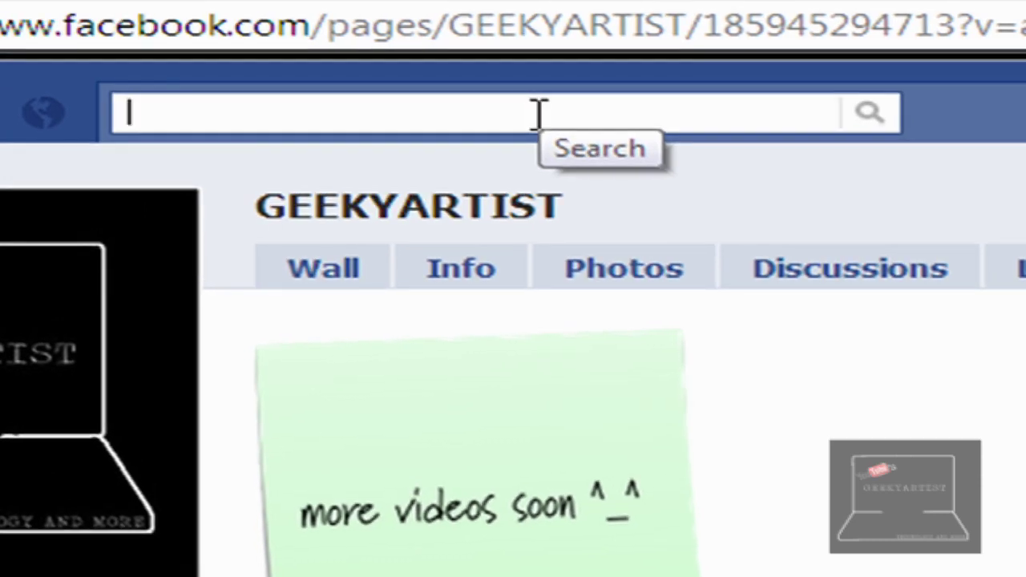
text(fbml)
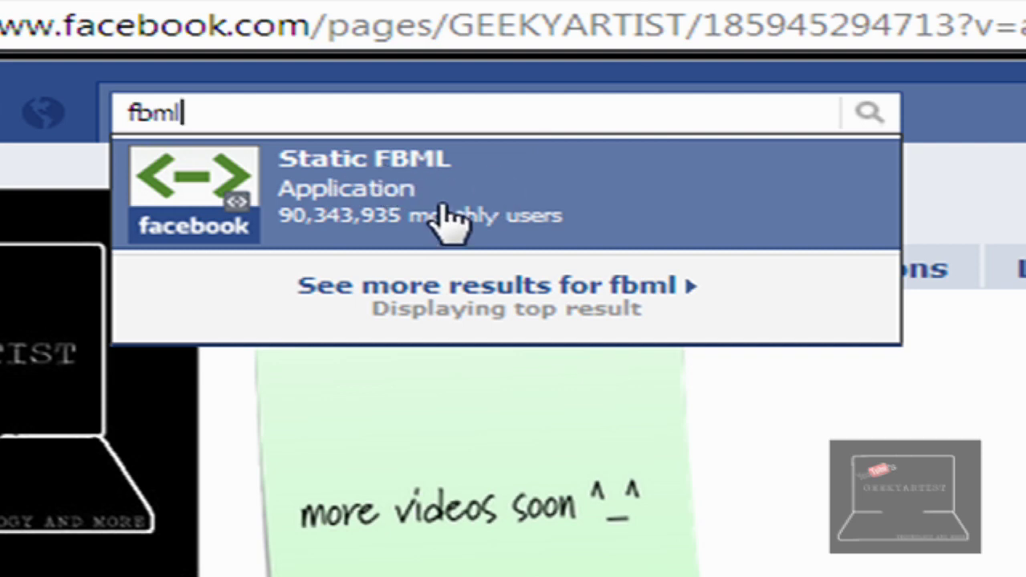
click(366, 206)
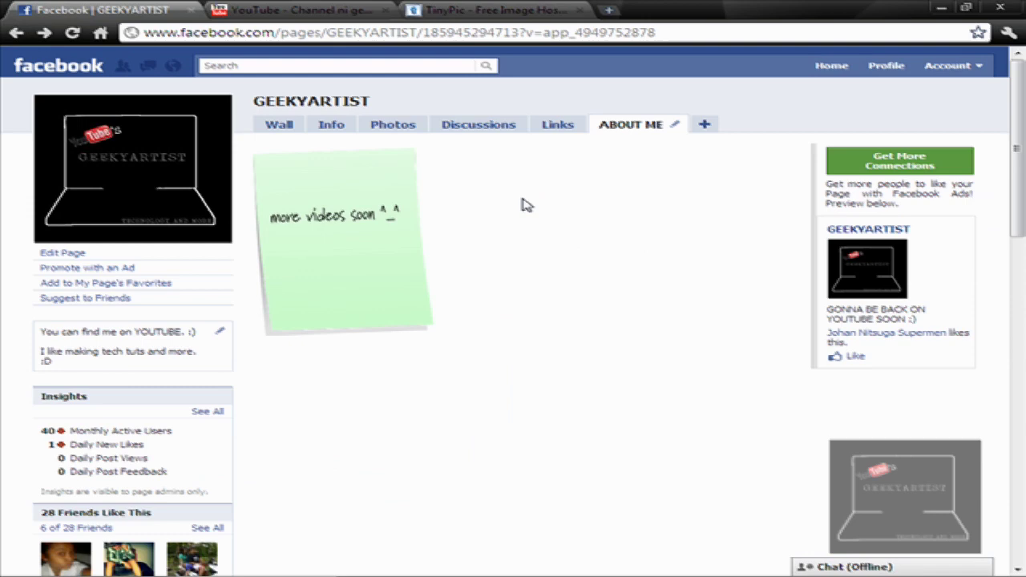
Open the ABOUT ME - FBML application from the GEEKYARTIST page's application settings
click(107, 255)
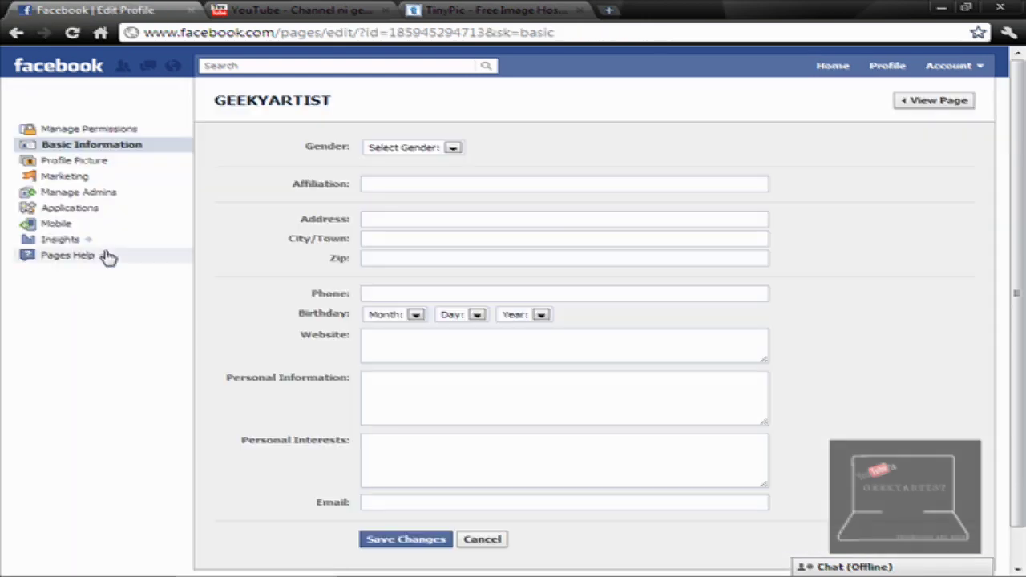
click(90, 212)
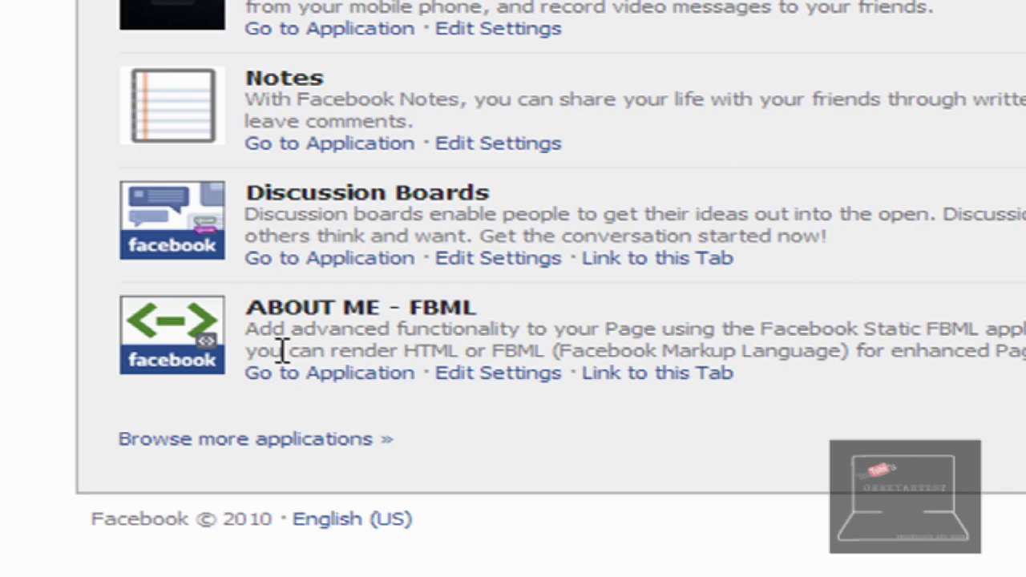
click(273, 376)
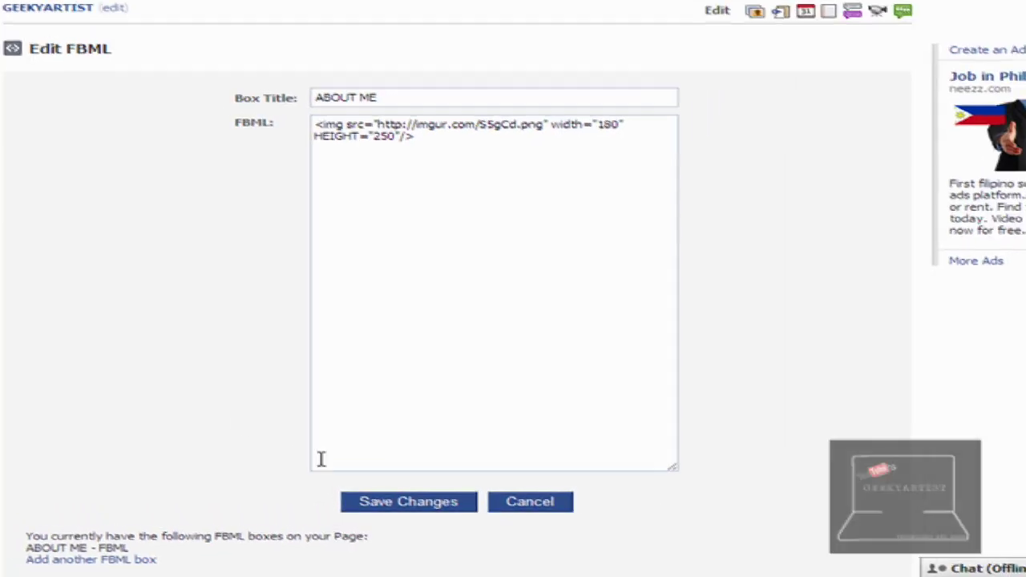
Copy the complete image tag code from the ABOUT ME box's FBML content
scroll(259, 412, down, 1)
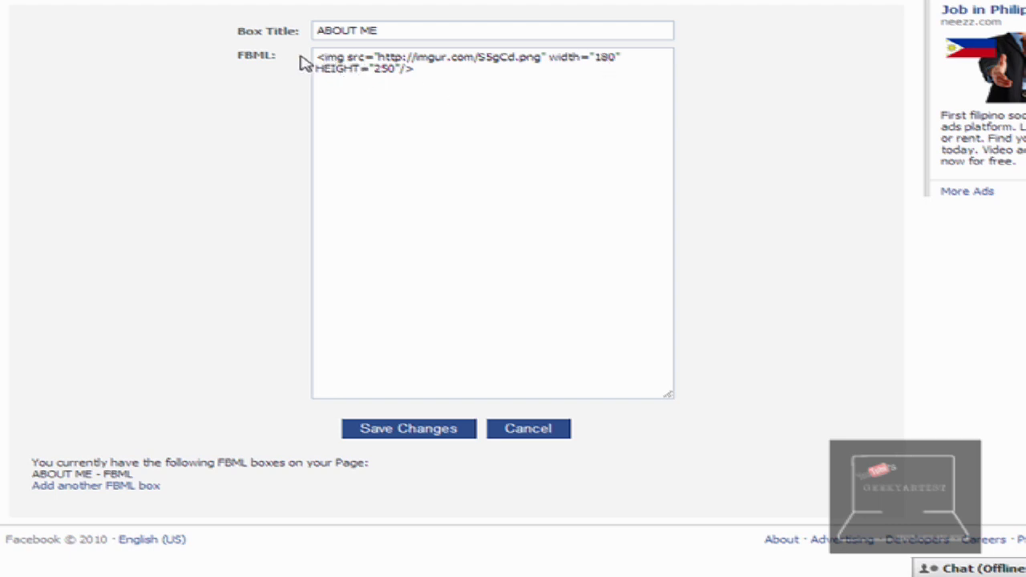
drag(316, 55, 446, 68)
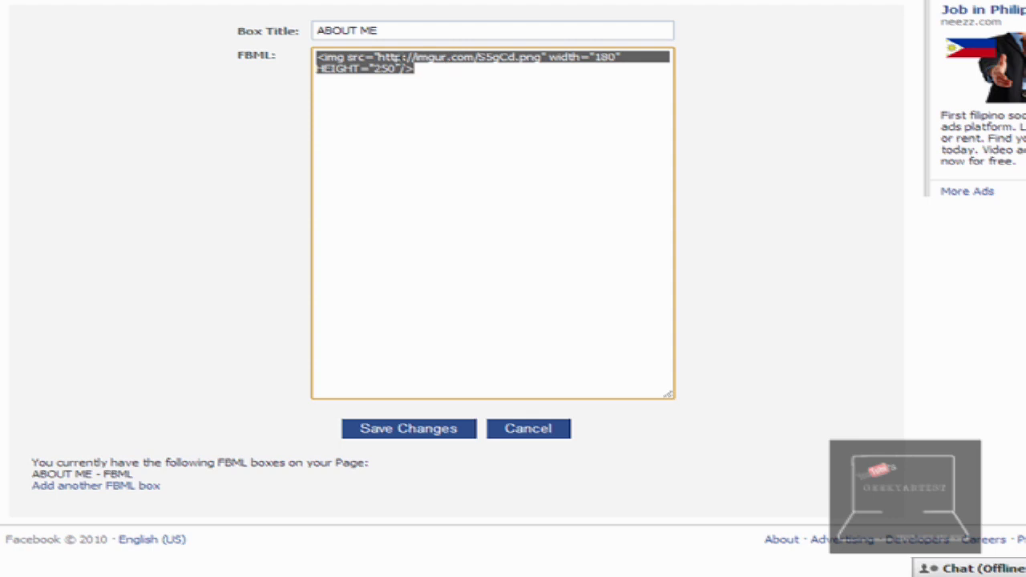
right_click(401, 64)
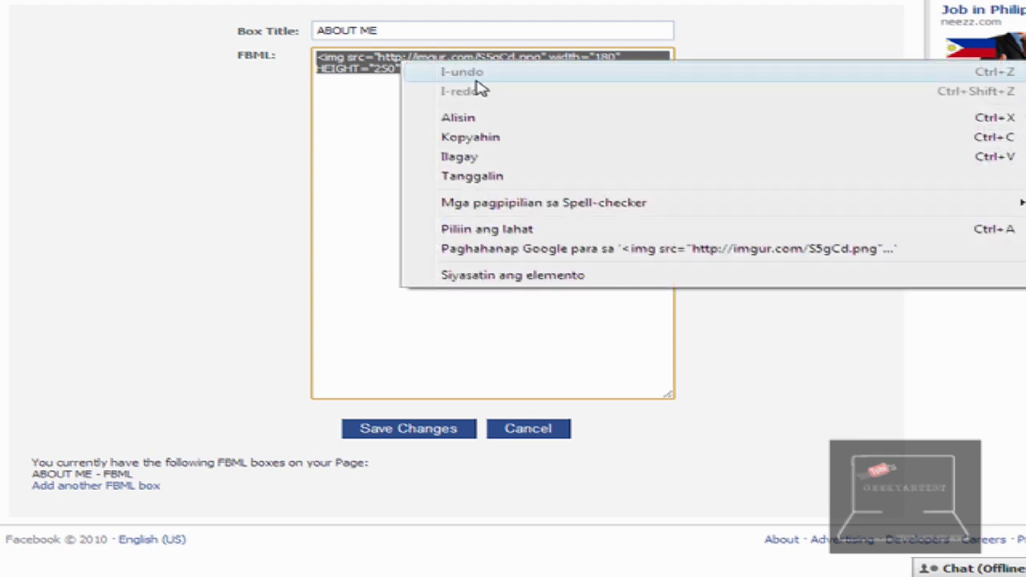
click(532, 138)
click(497, 196)
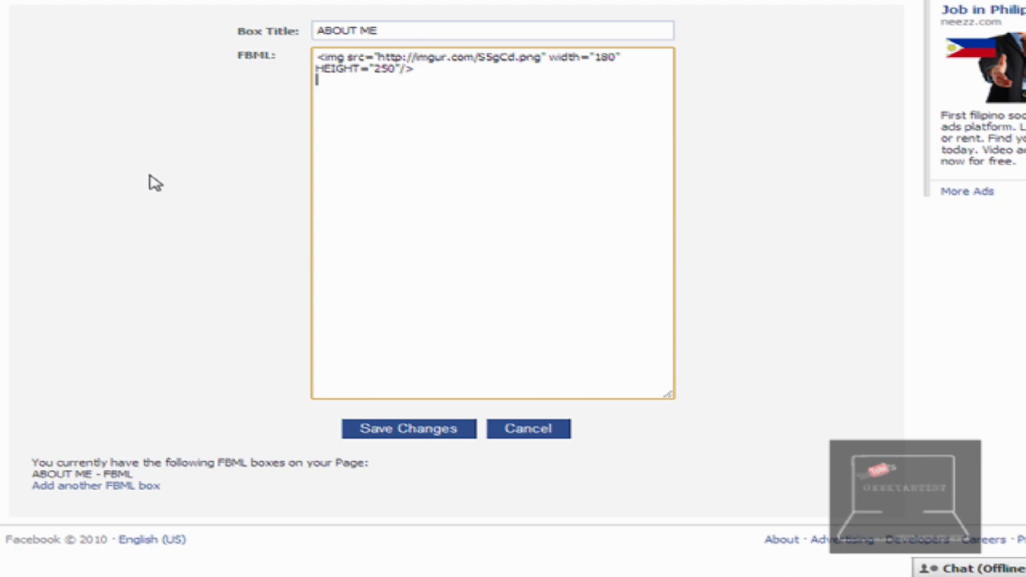
Add another FBML box to the page and open the new FBML - FBML application for editing
click(80, 497)
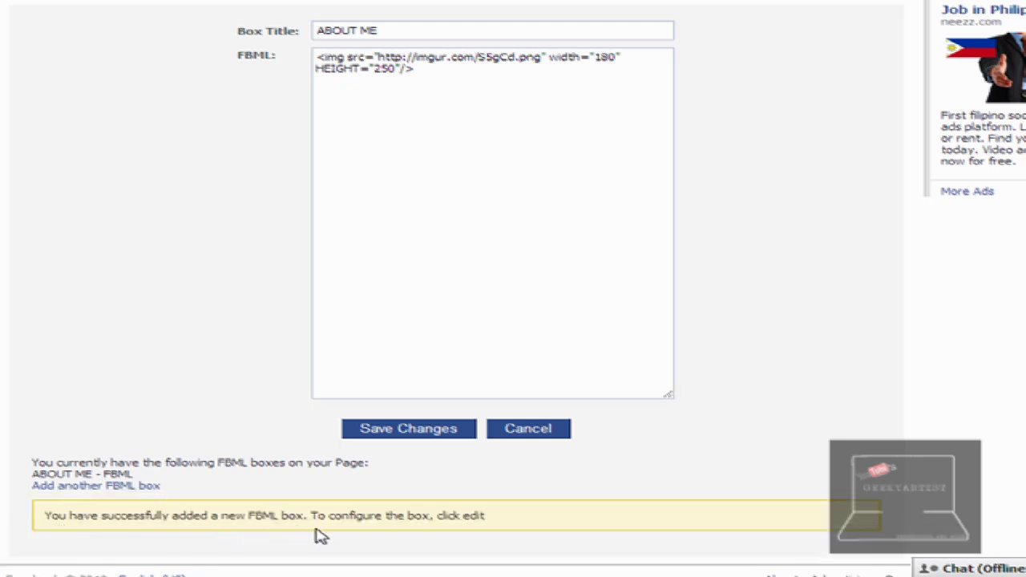
scroll(135, 287, up, 2)
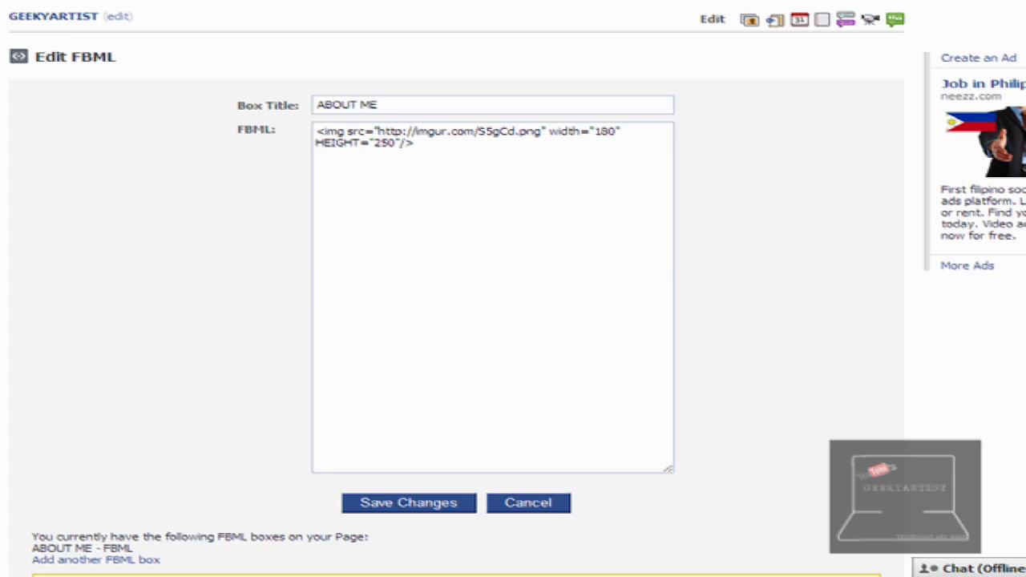
click(118, 16)
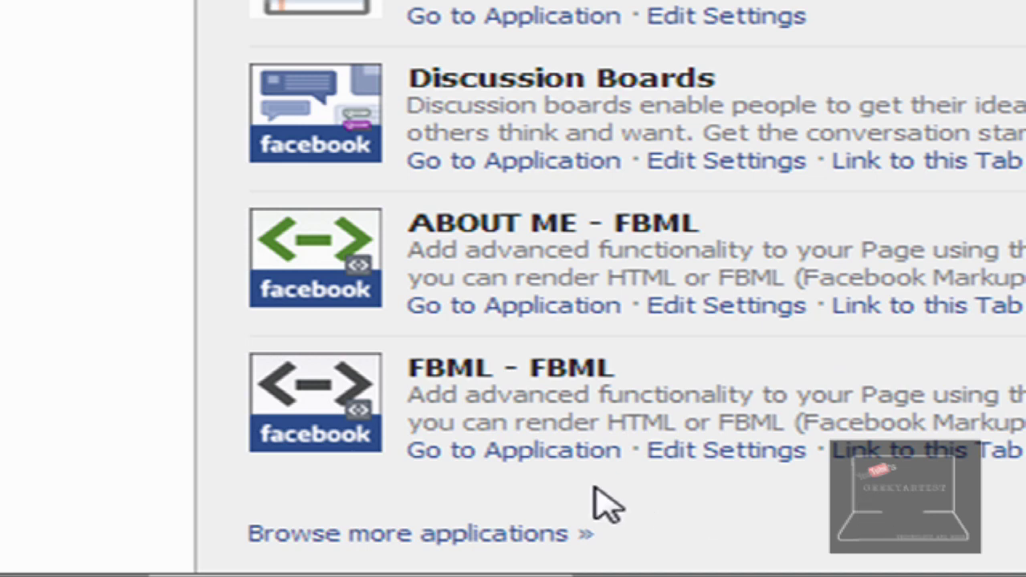
click(553, 463)
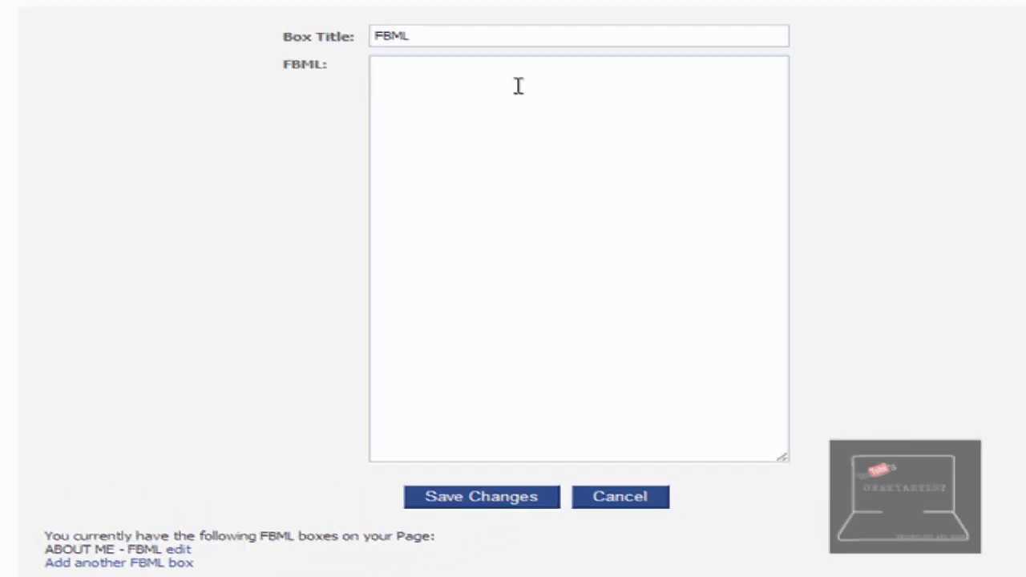
Title the new box "new tab" and paste the copied image tag into its FBML content
double_click(490, 48)
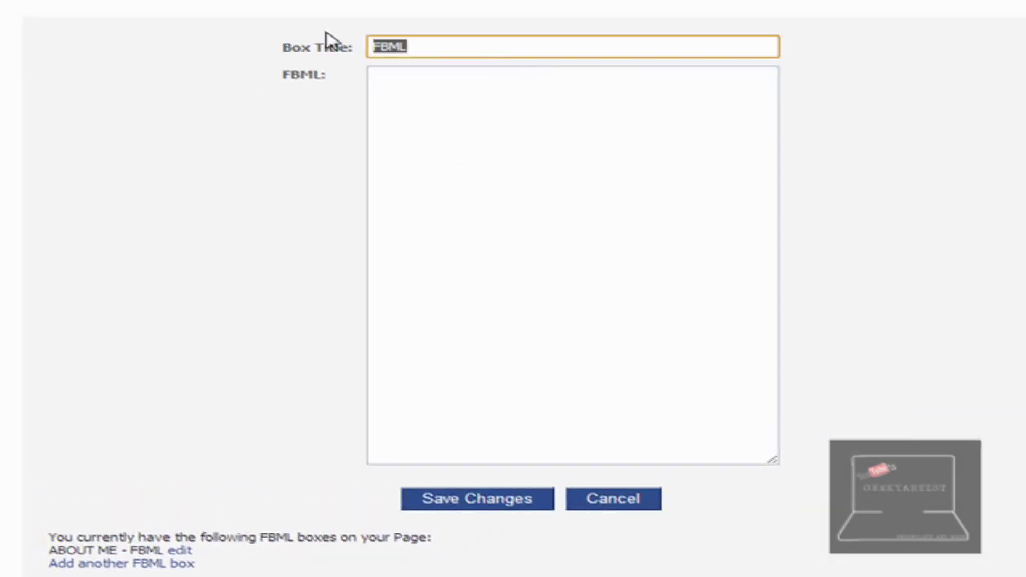
text(new tab)
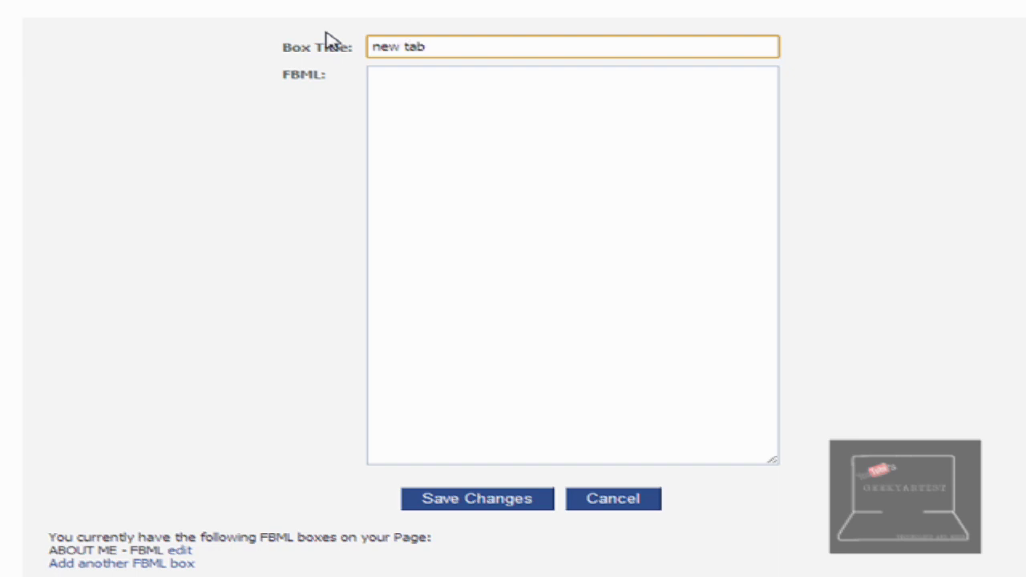
click(437, 105)
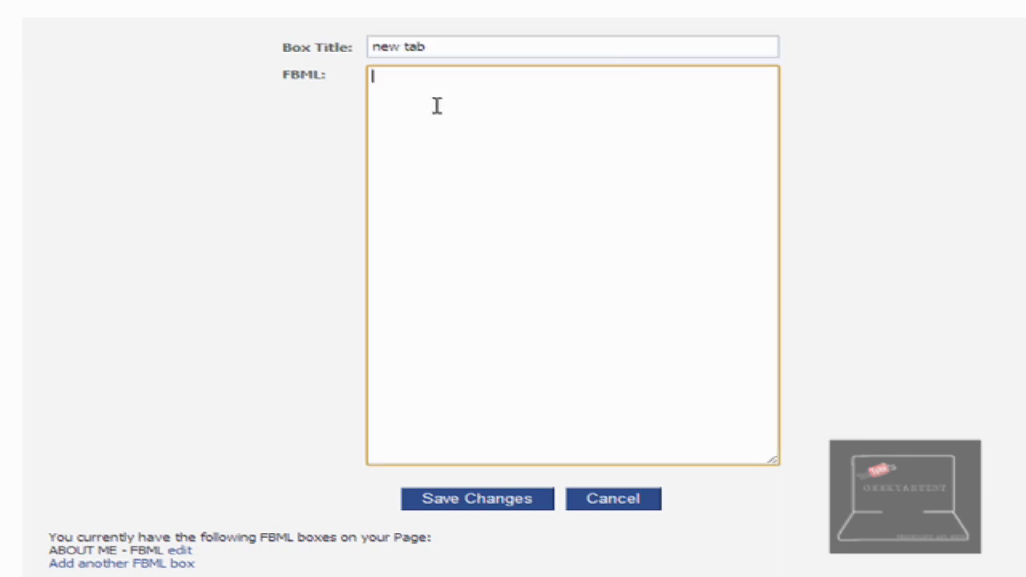
key(ctrl+v)
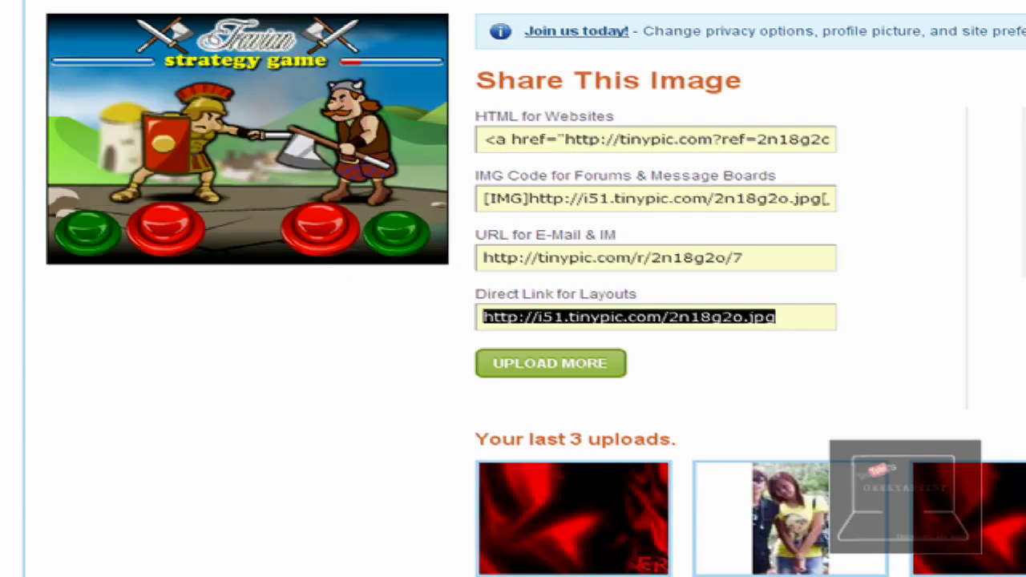
right_click(761, 321)
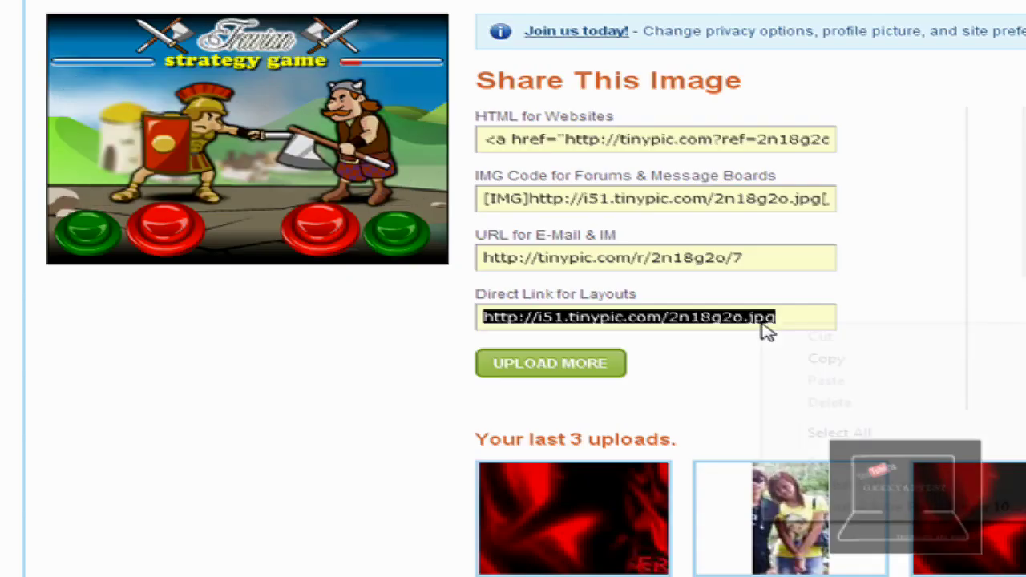
click(867, 360)
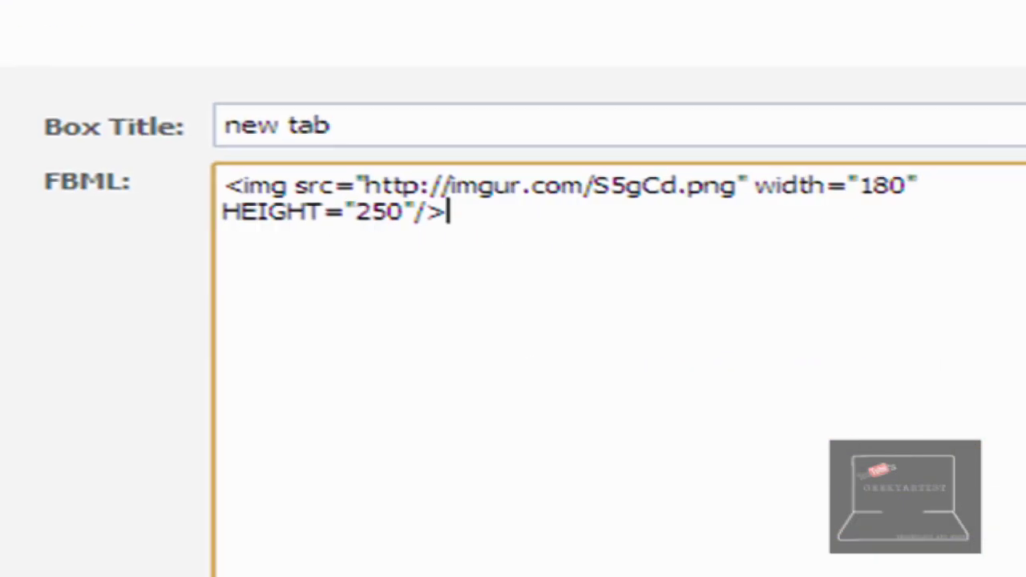
drag(368, 183, 759, 194)
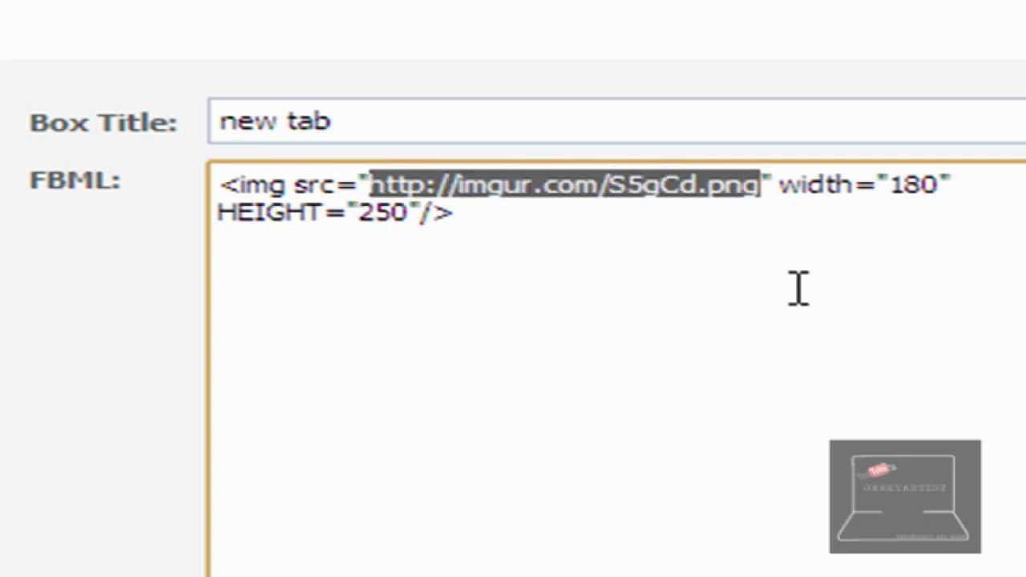
key(Delete)
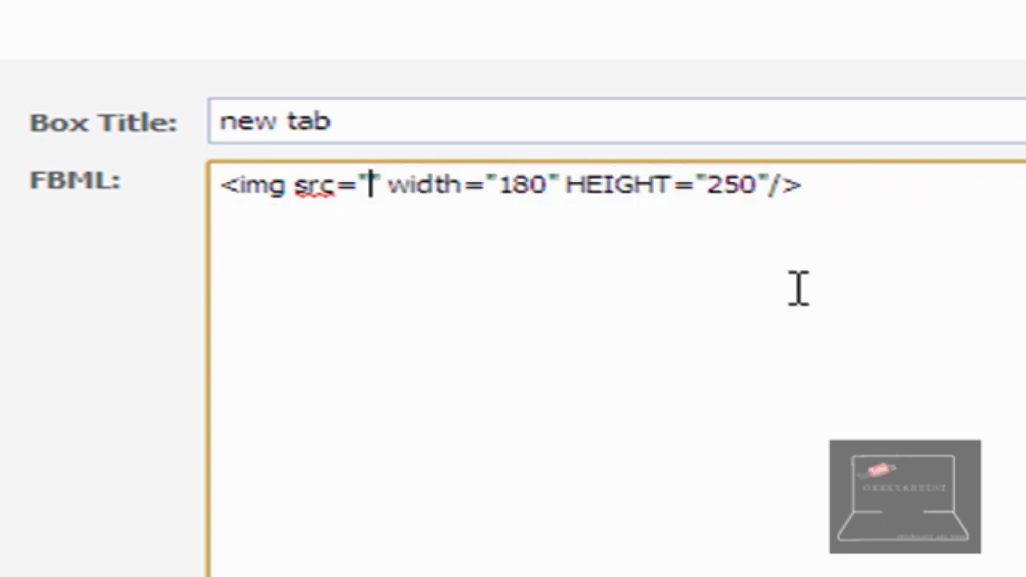
key(ctrl+v)
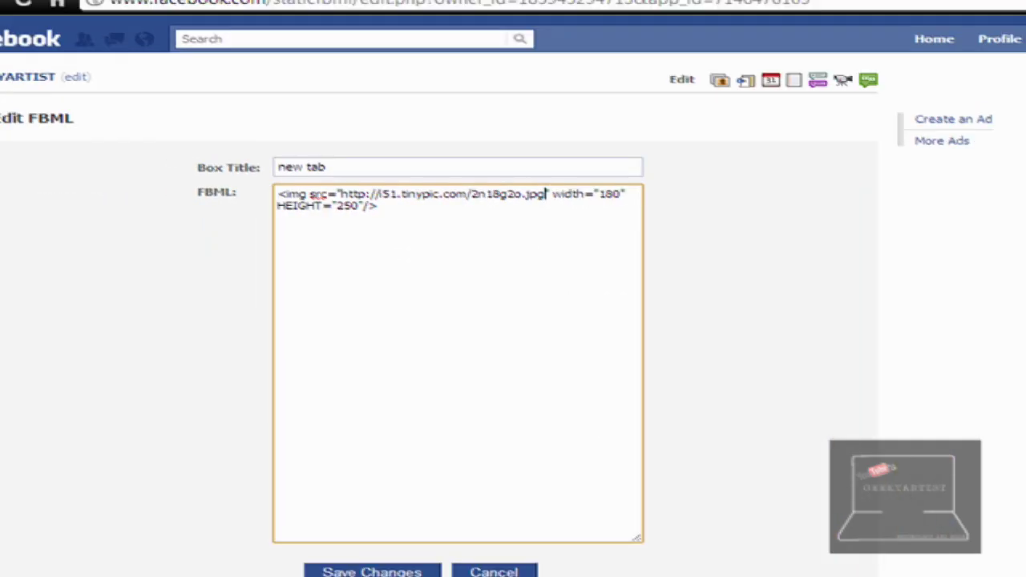
click(361, 509)
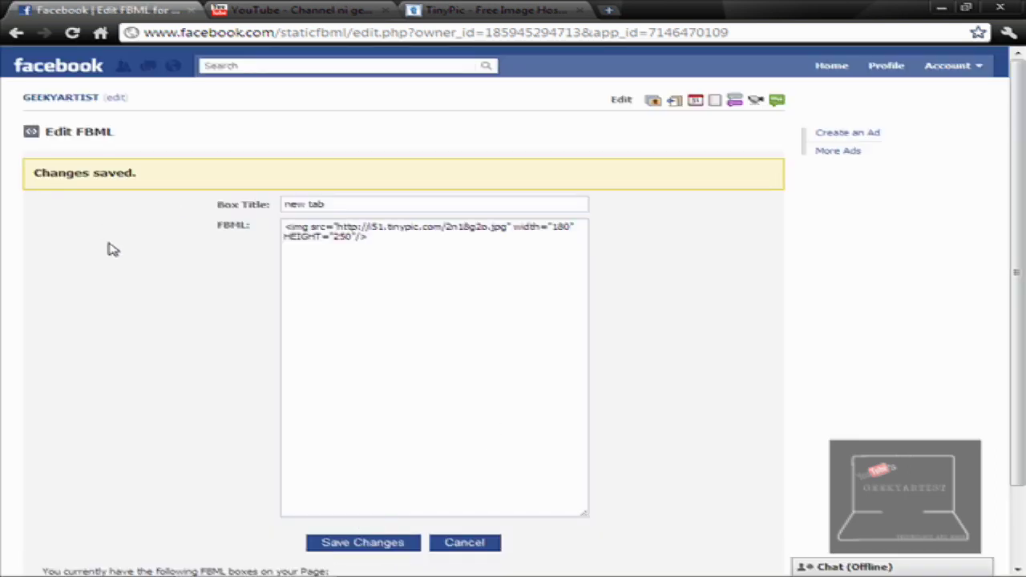
Return to the GEEKYARTIST page and view the tab named "new tab"
click(52, 98)
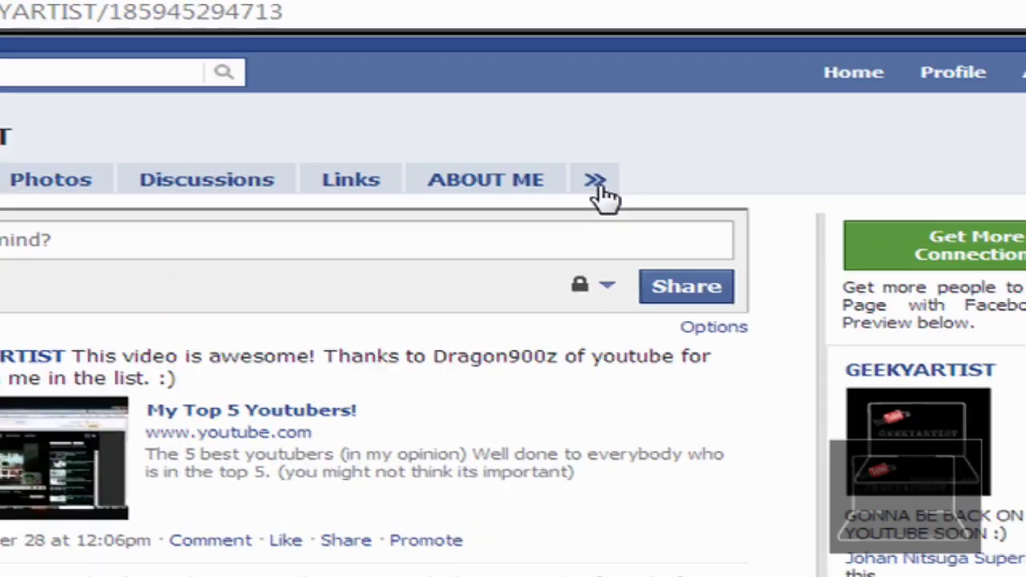
click(692, 129)
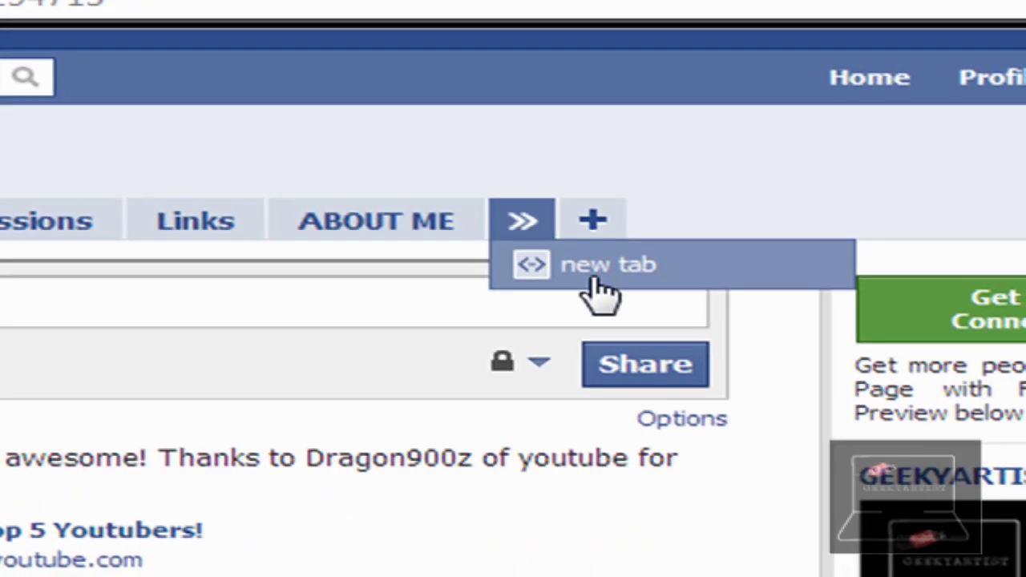
click(593, 282)
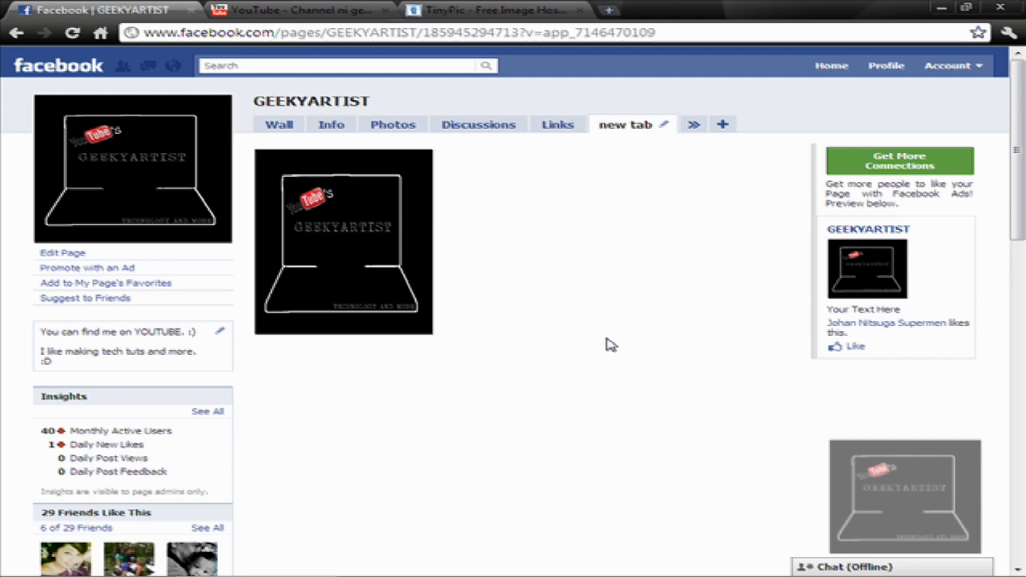
Switch to the geekyartist YouTube channel page and look through its profile and subscriber sections
click(364, 12)
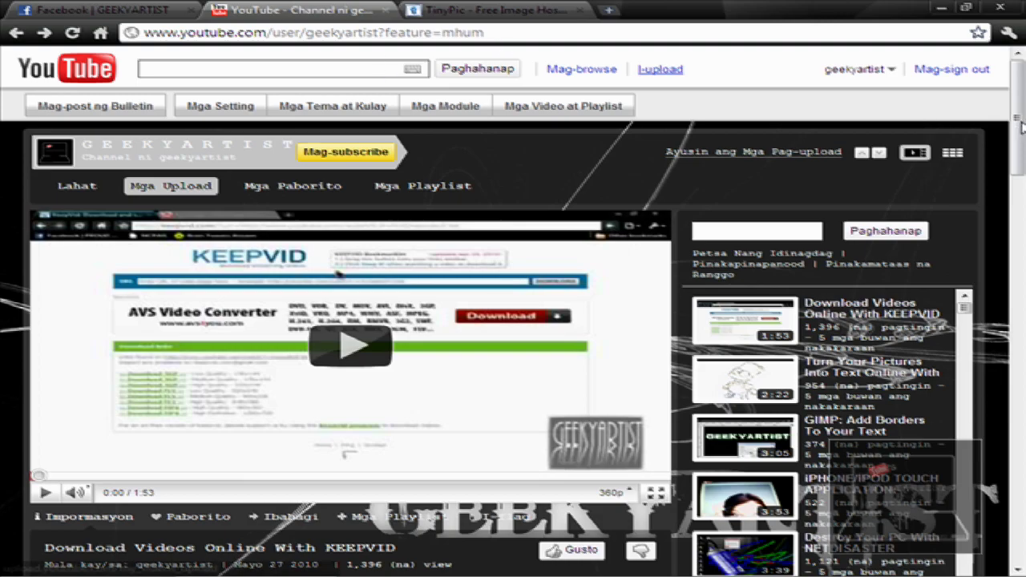
scroll(1016, 144, down, 3)
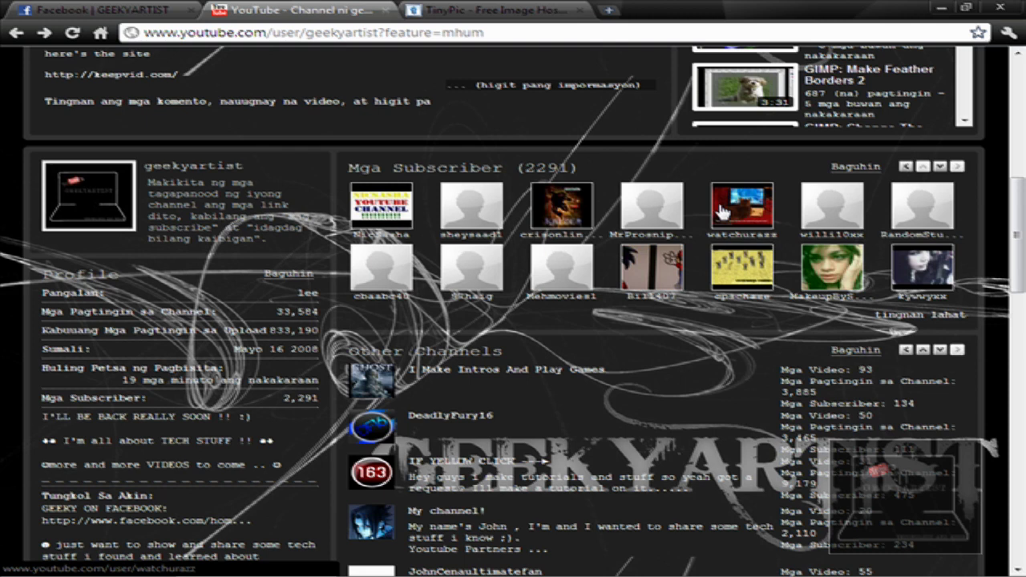
mouse_move(914, 570)
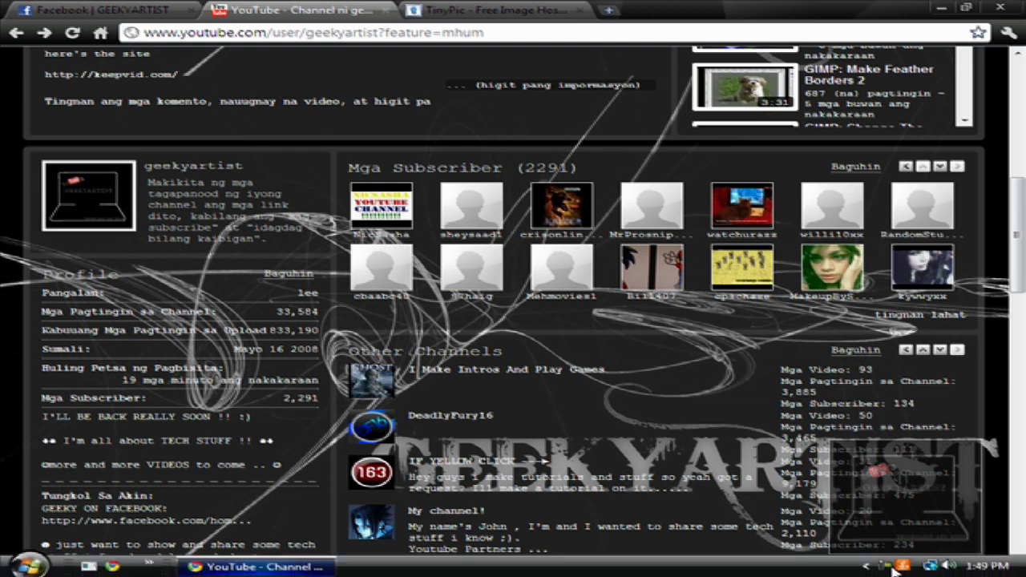